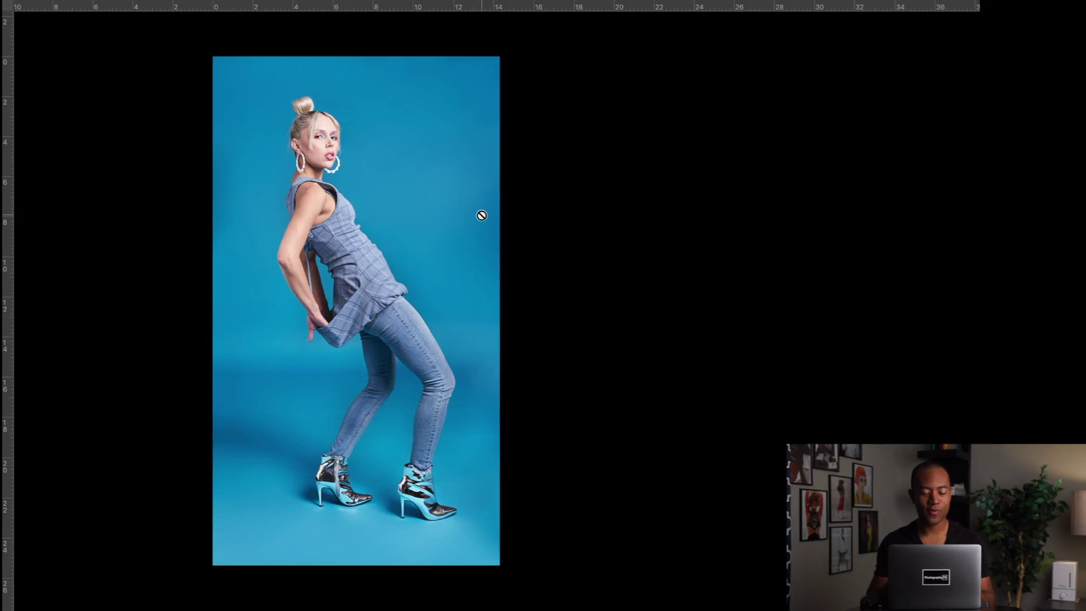
Exit full screen so the workspace panels reappear around the photo
key("Tab")
scroll(453, 216, "right", 3)
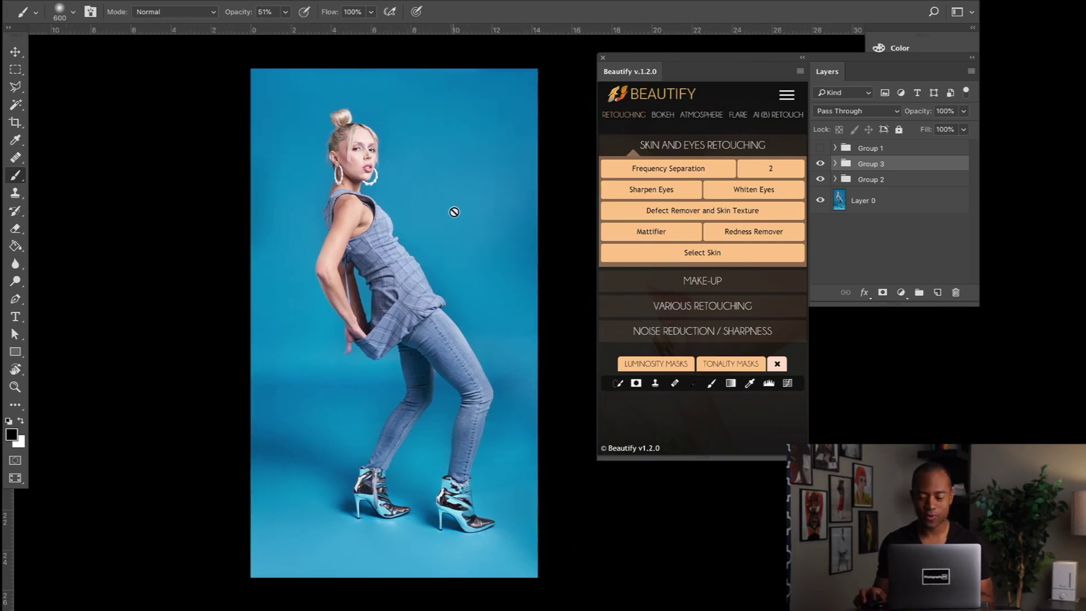
scroll(454, 211, "right", 3)
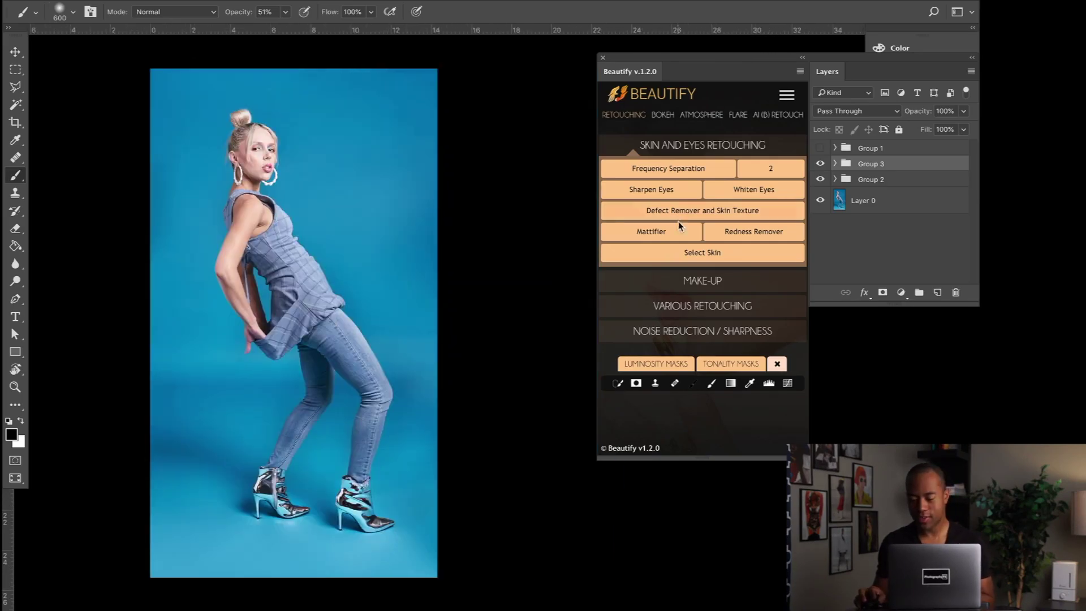
Toggle Group 3's visibility repeatedly to compare the photo with and without its edits
left_click(820, 165)
left_click(820, 166)
left_click(820, 165)
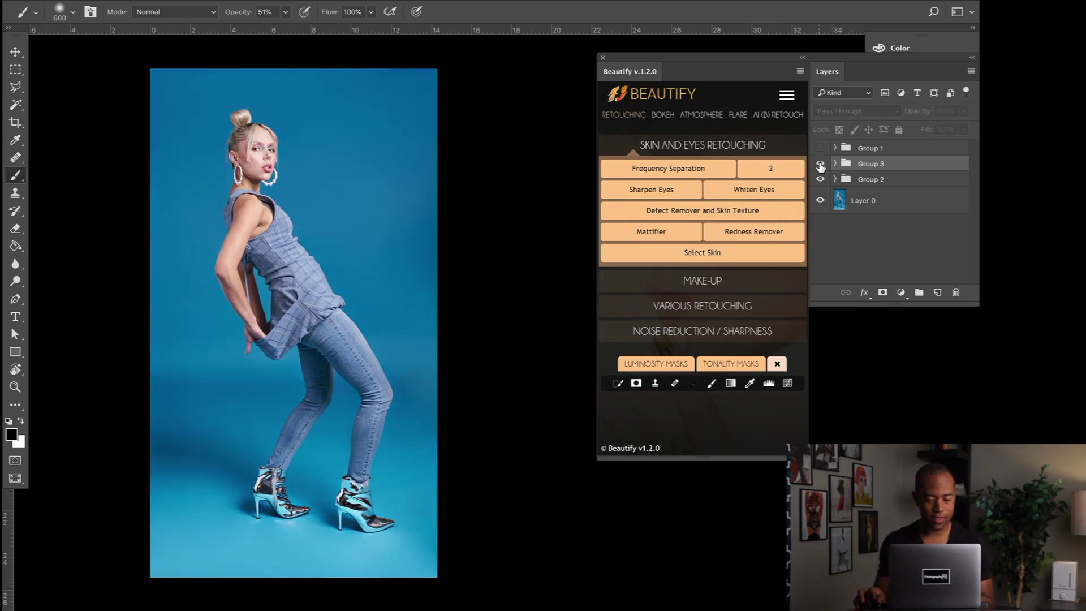
left_click(820, 166)
left_click(820, 165)
left_click(820, 165)
left_click(820, 165)
left_click(820, 165)
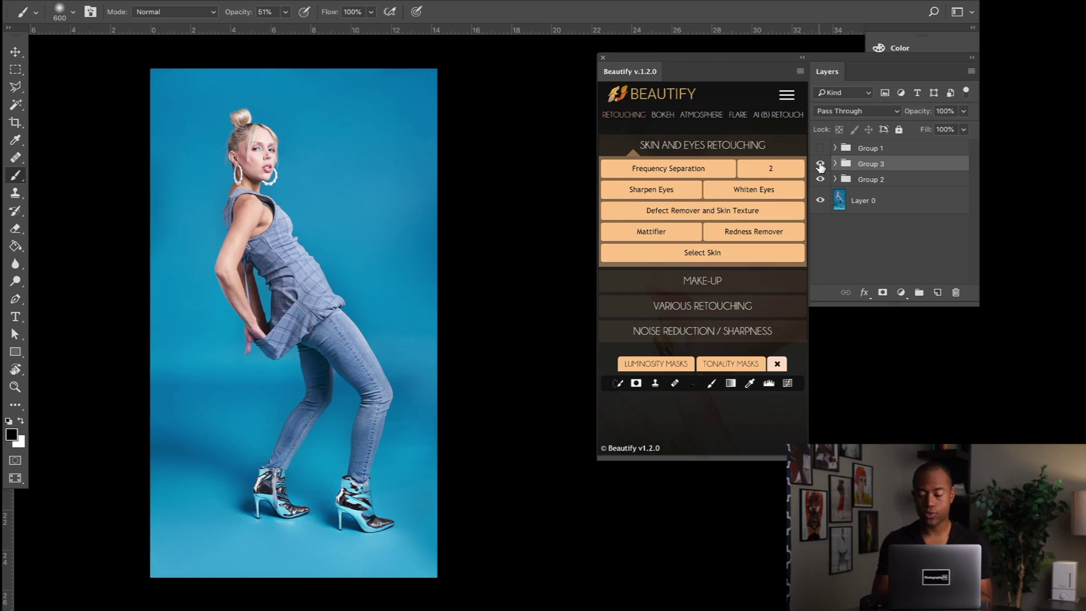
Hide and reshow Group 3, select Layer 0, then compare Group 3 on and off again
left_click(820, 164)
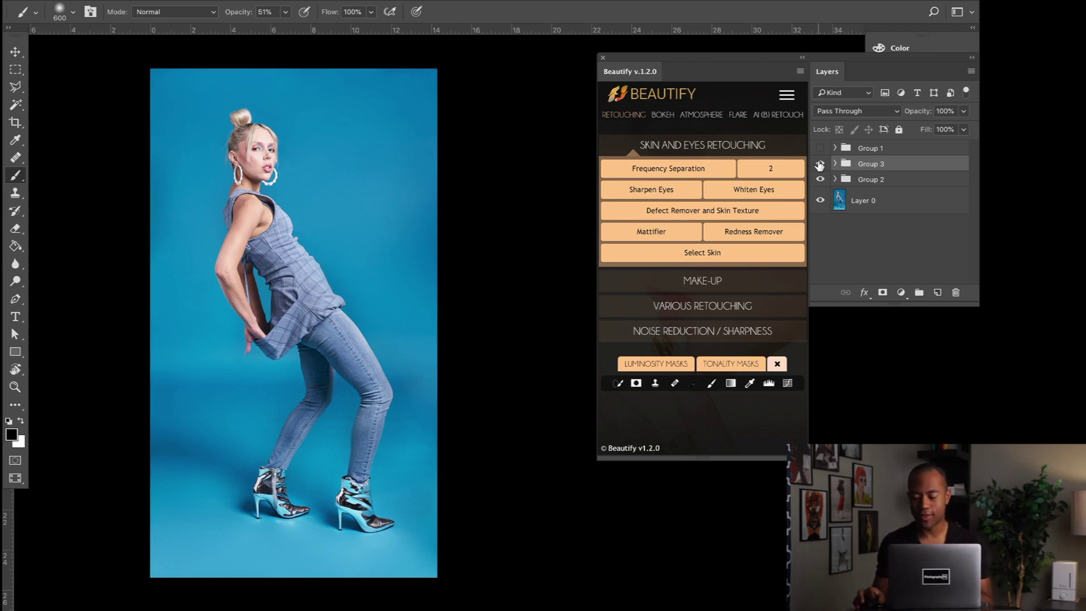
left_click(820, 164)
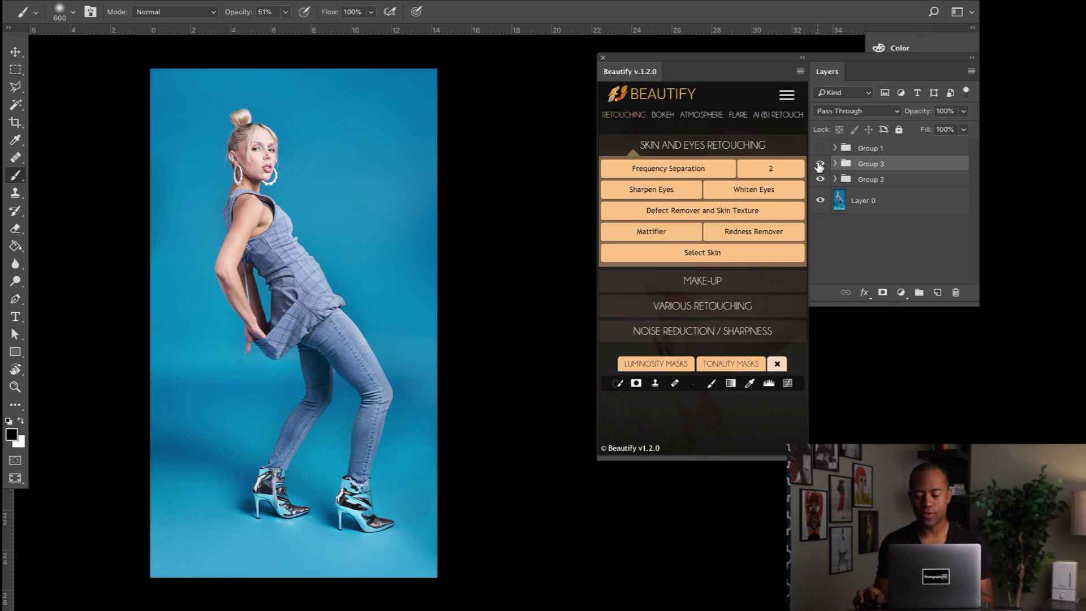
left_click(872, 197)
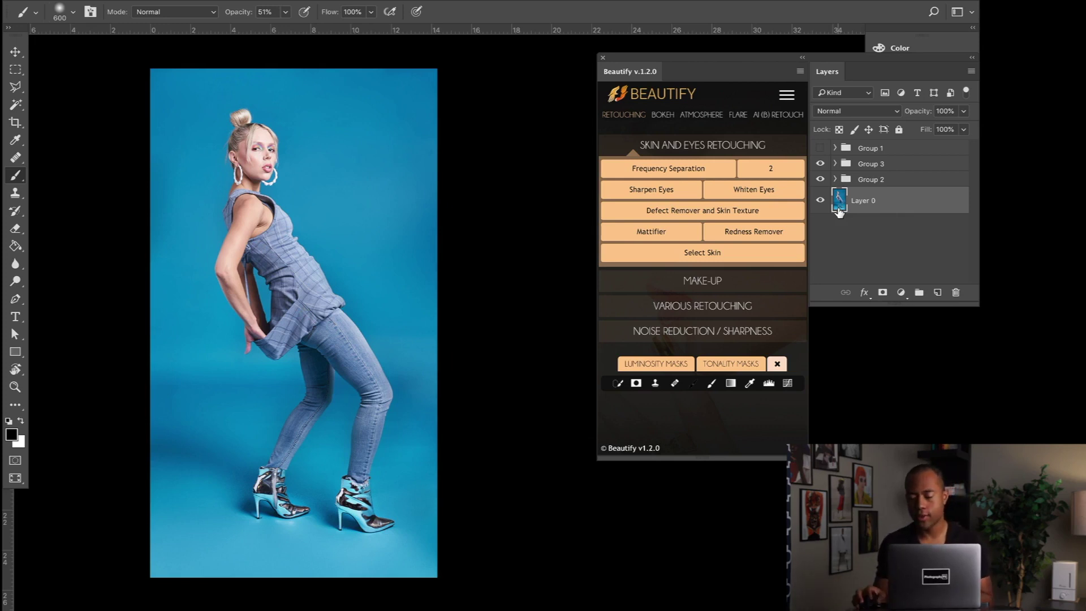
left_click(818, 166)
left_click(818, 166)
left_click(817, 166)
left_click(817, 166)
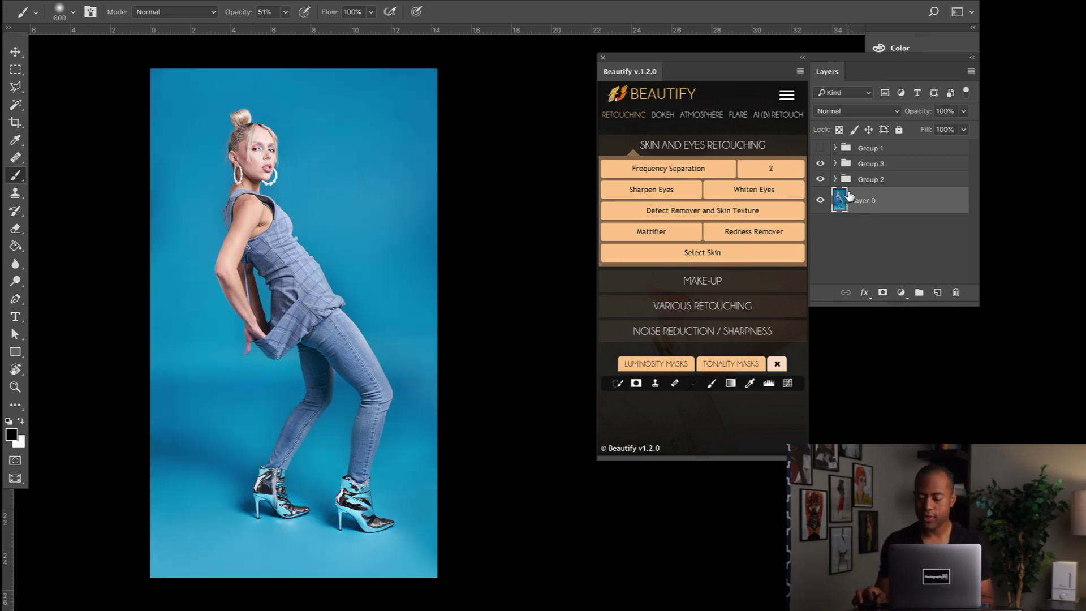
Hide Group 3 and add a collapsed Beautify Mattifier group just above Group 2
left_click(820, 165)
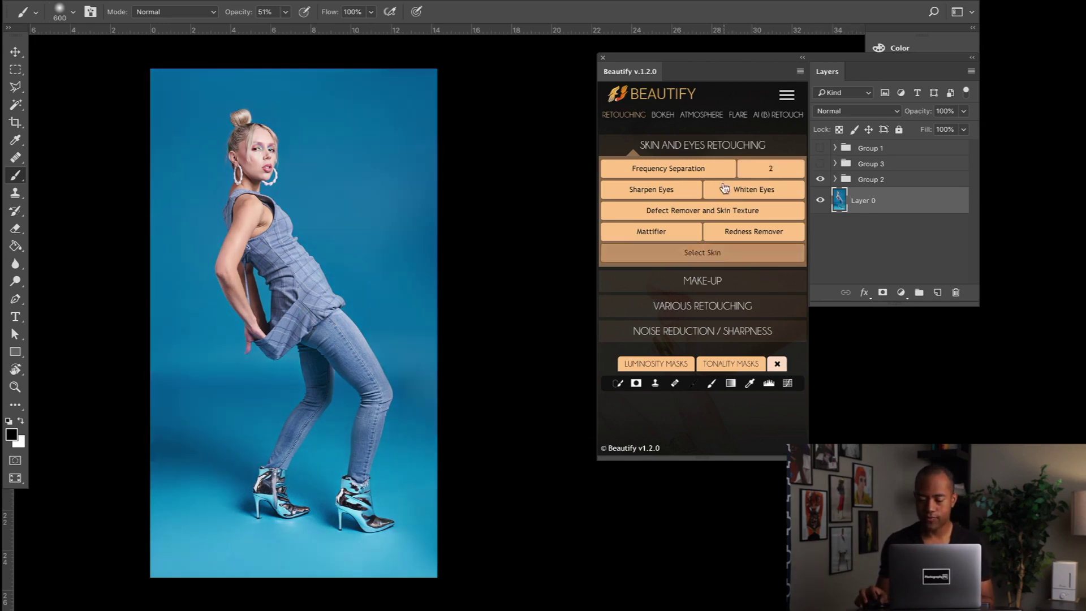
left_click(656, 233)
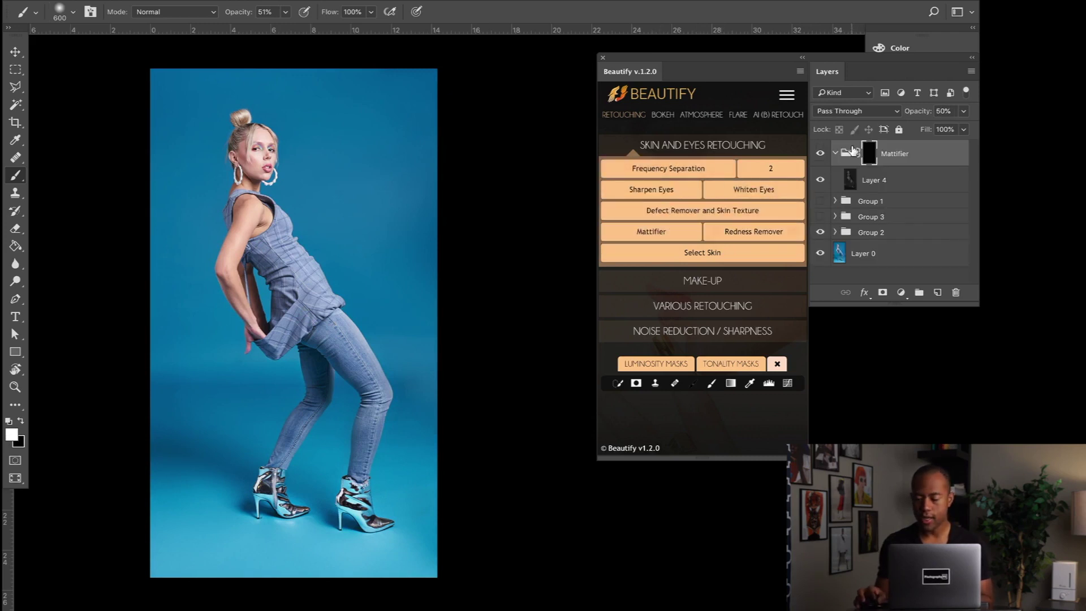
left_click(835, 153)
left_click_drag(891, 156, 902, 181)
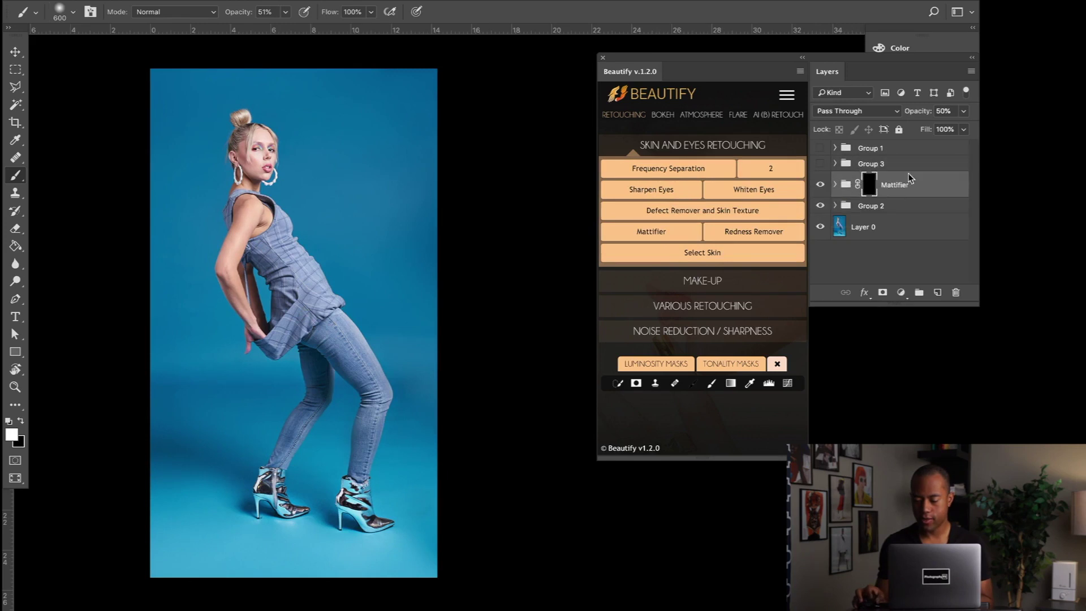
Add an AI (Beta) Retouch White Skin group and place it just above Mattifier
left_click(779, 115)
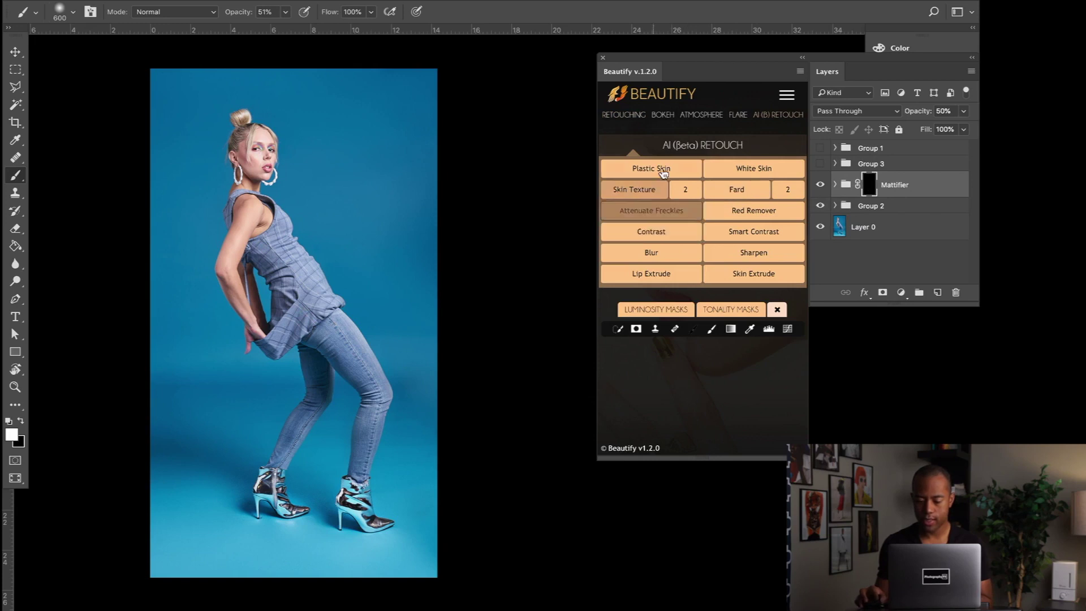
left_click(786, 170)
left_click_drag(900, 156, 905, 198)
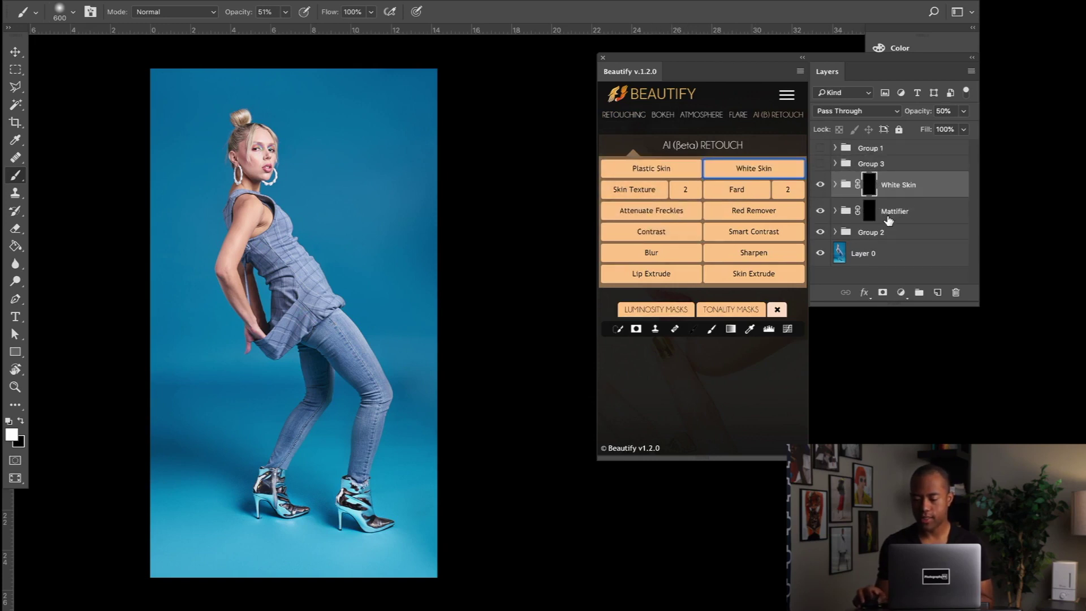
left_click(874, 216)
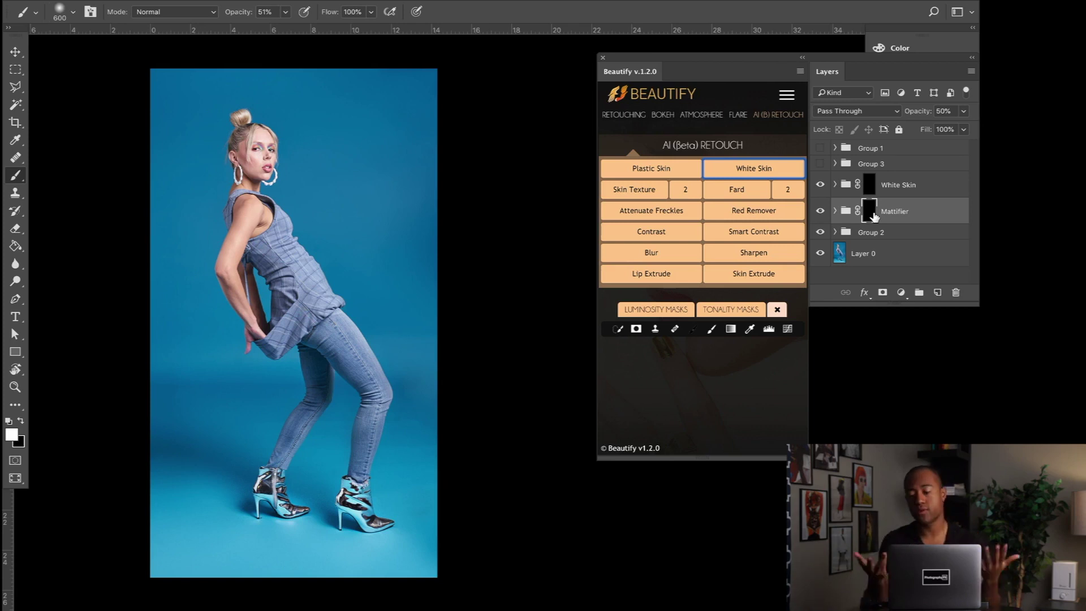
Select the White Skin group's layer mask
left_click(869, 190)
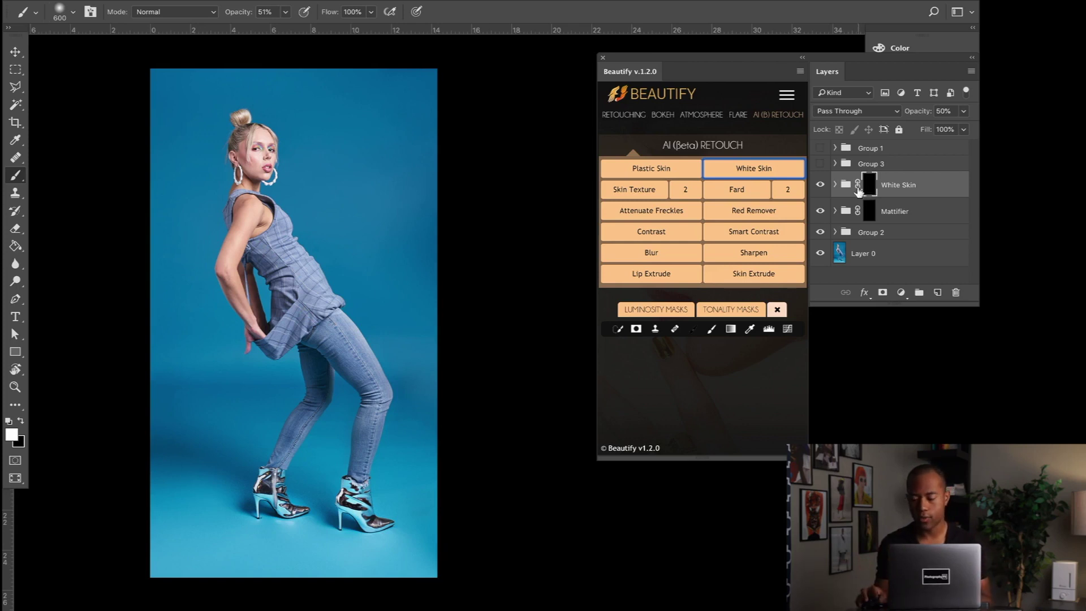
Swap painting colours, inspect the White Skin and Mattifier group contents, then reselect the White Skin mask
key("x")
left_click(834, 184)
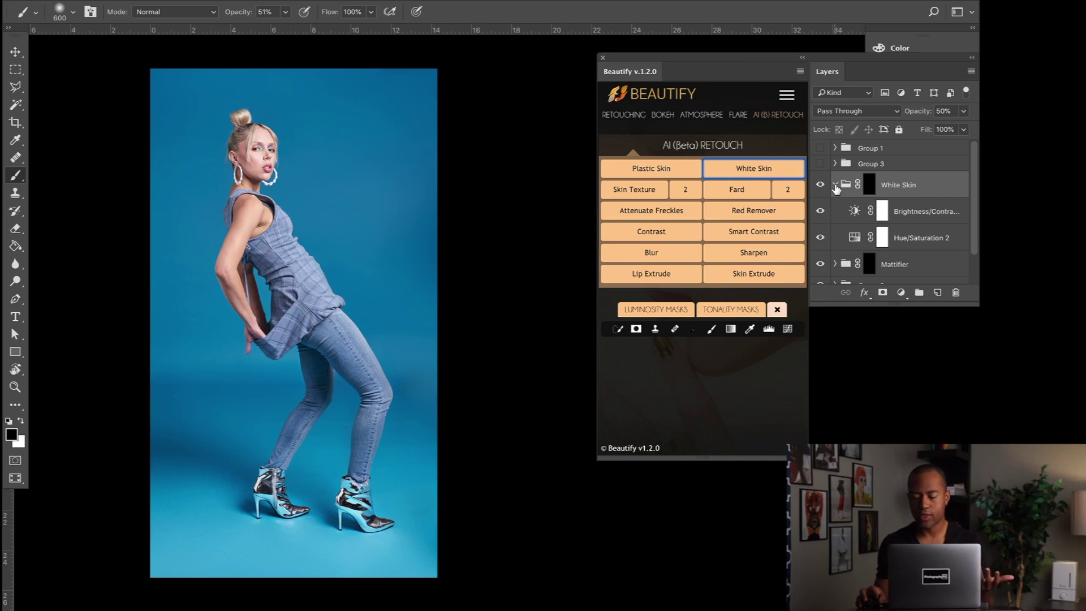
left_click(835, 186)
left_click(874, 217)
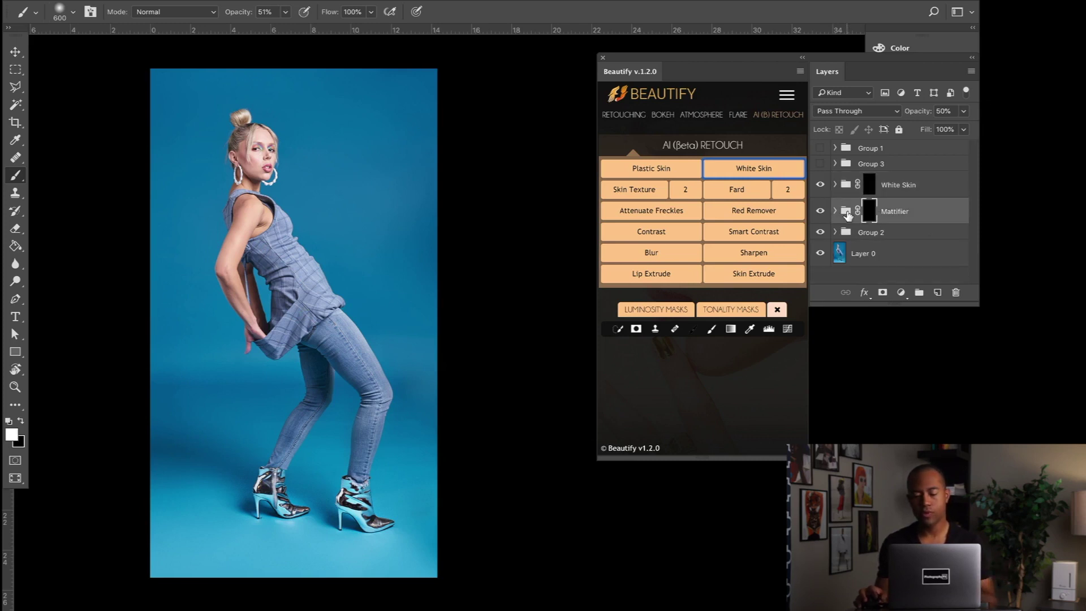
left_click(835, 211)
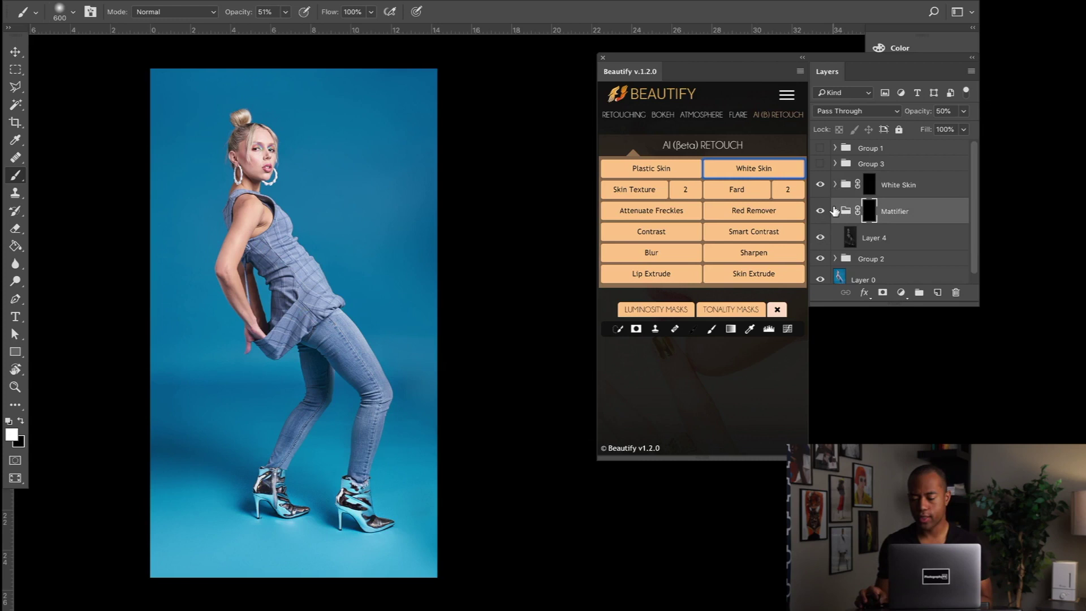
left_click(835, 211)
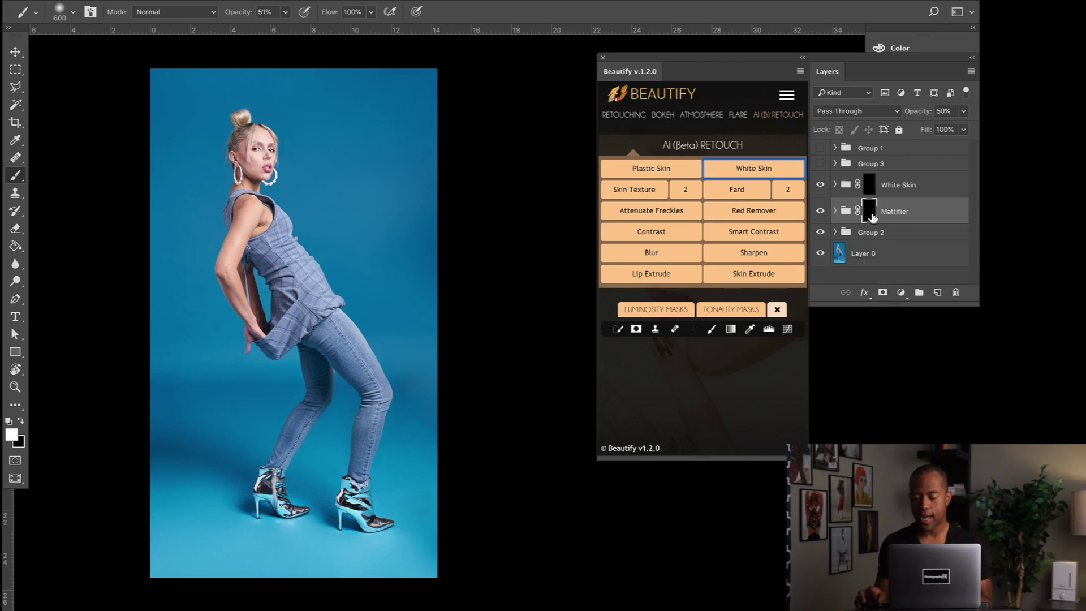
left_click(871, 190)
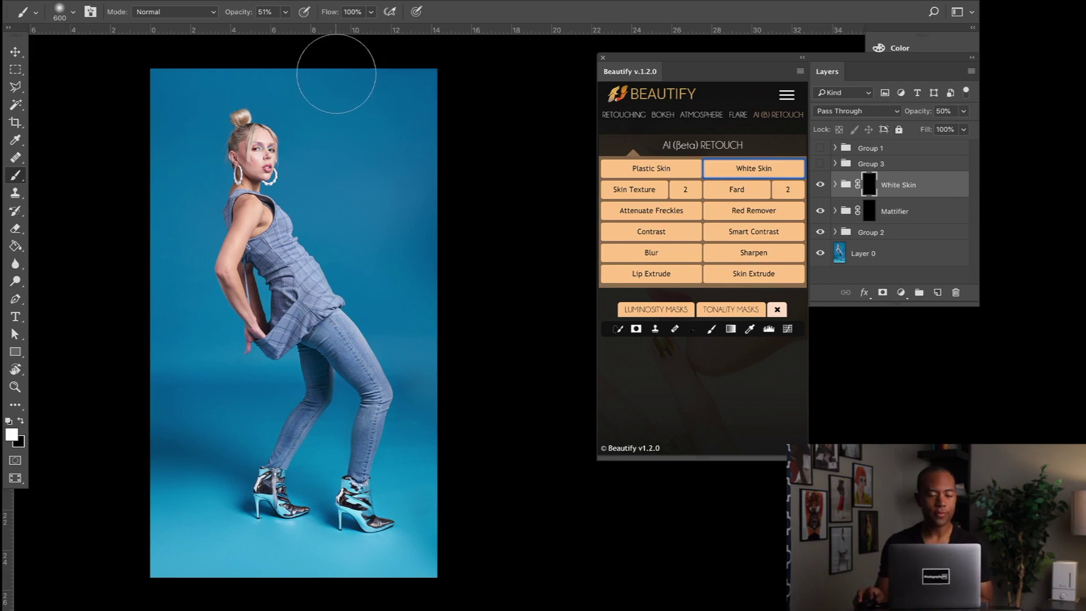
Keep brush flow at 54% and paint White Skin over the upper backdrop to brighten it
left_click(372, 12)
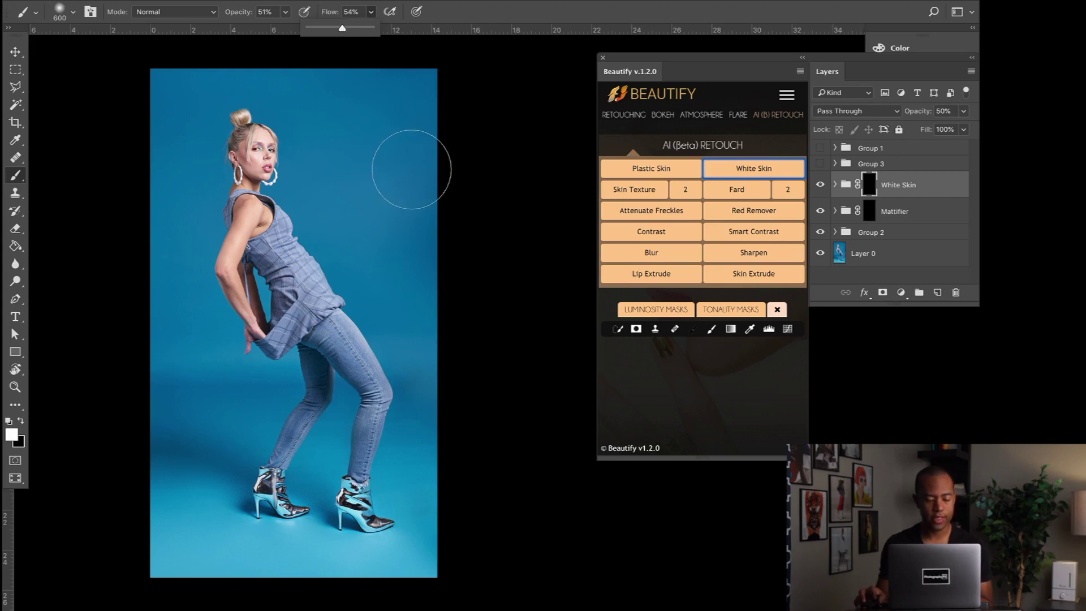
left_click(445, 173)
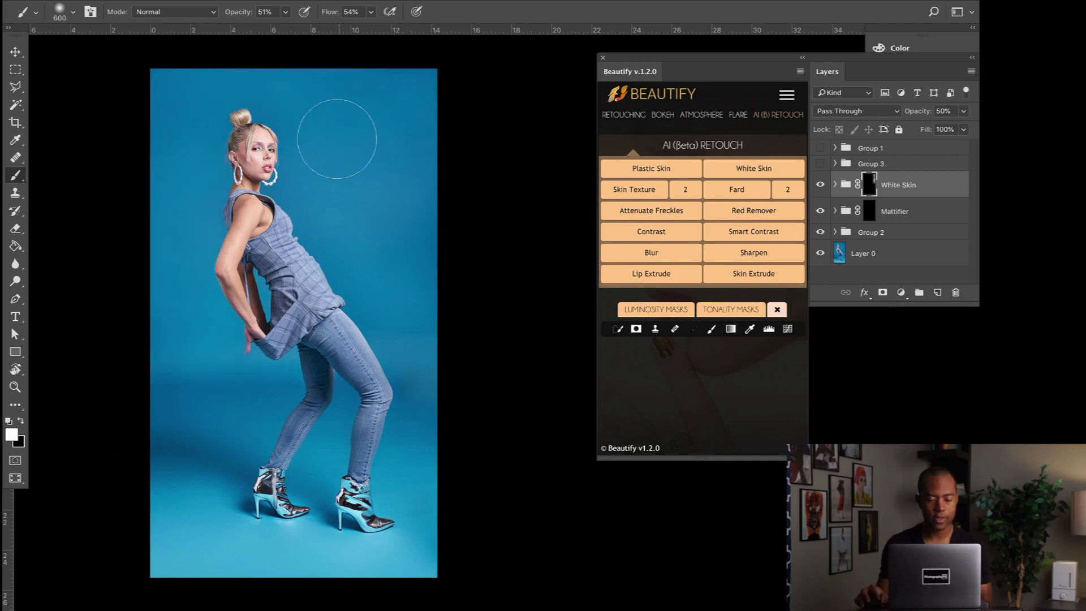
mouse_move(337, 139)
left_mouse_down()
mouse_move(407, 298)
mouse_move(426, 105)
mouse_move(385, 85)
left_mouse_up()
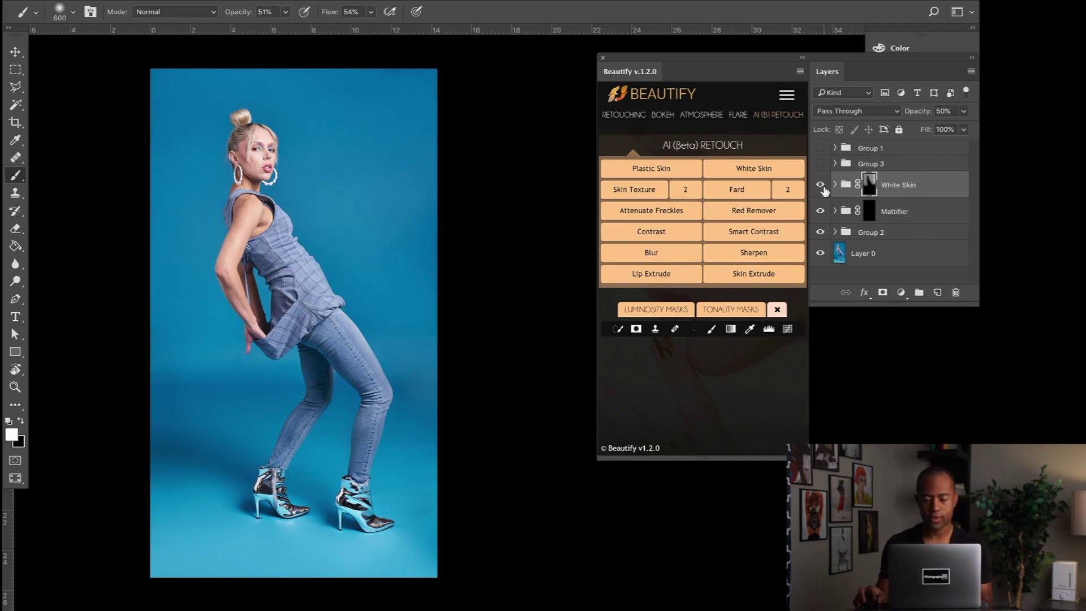
Toggle White Skin to compare the brightened backdrop, then select the Mattifier mask
left_click(823, 189)
left_click(823, 188)
left_click(823, 189)
left_click(823, 188)
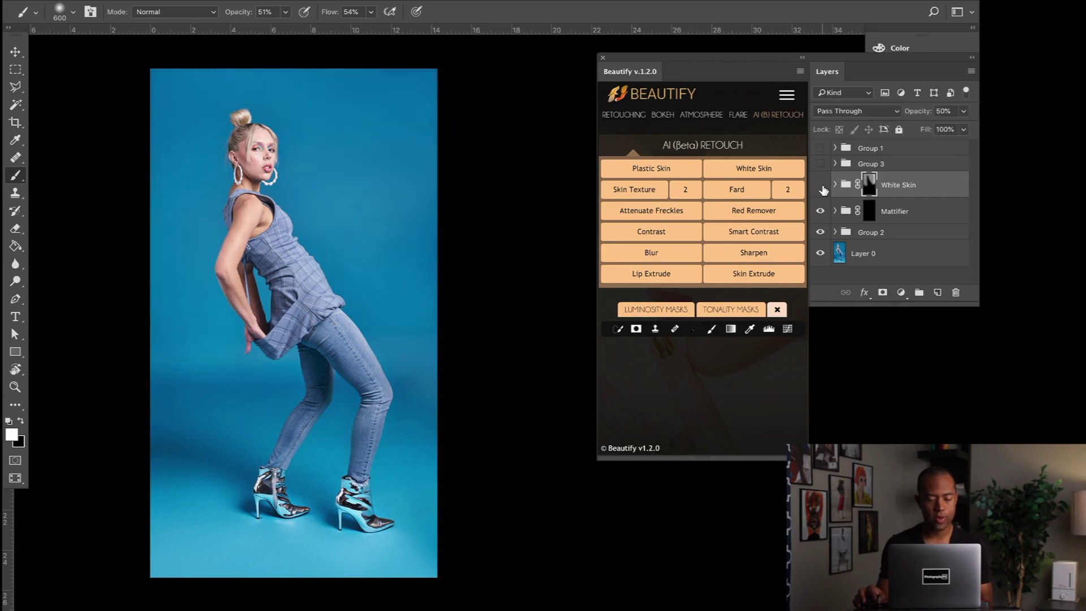
left_click(821, 185)
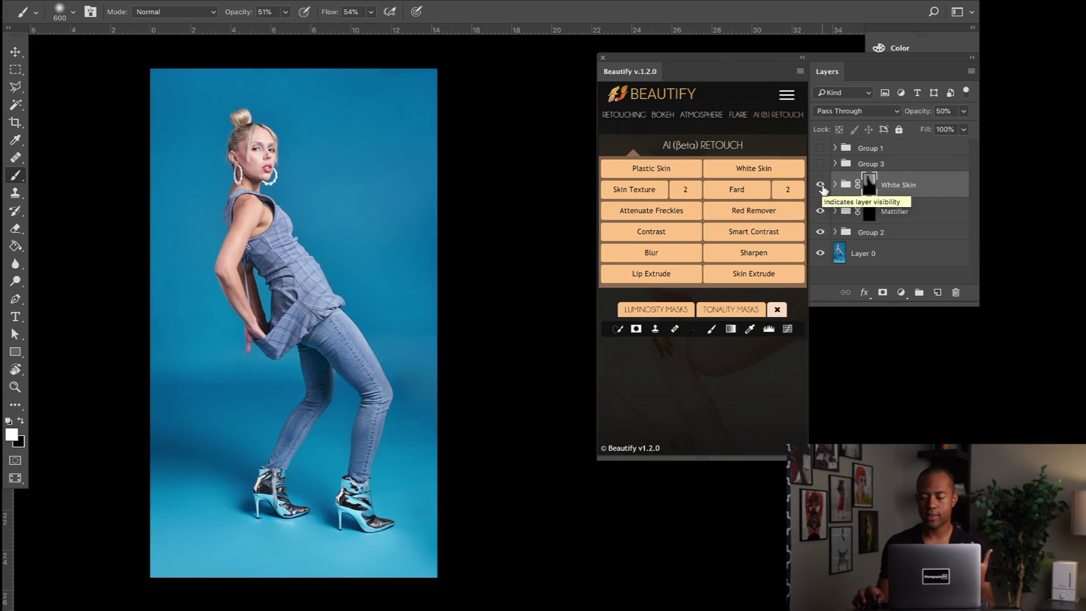
left_click(821, 186)
left_click(821, 185)
left_click(821, 186)
left_click(822, 185)
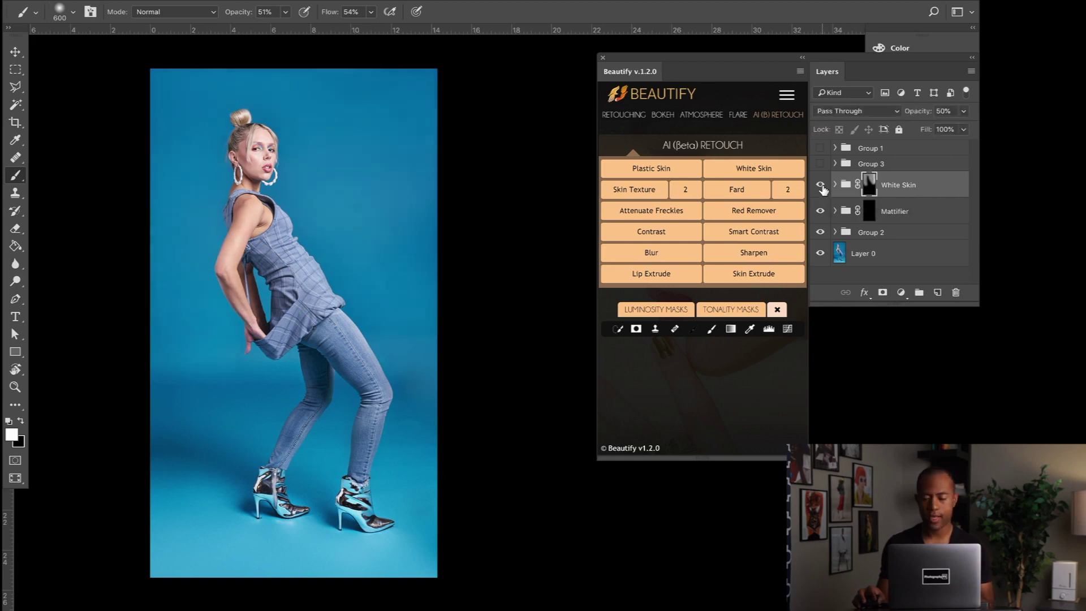
left_click(869, 215)
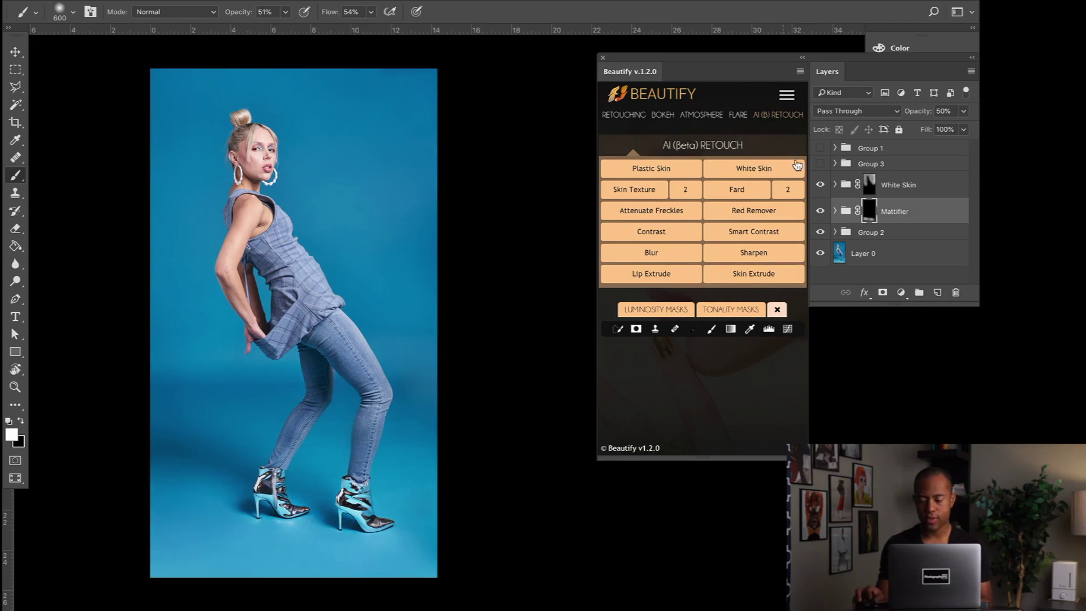
Select White Skin with Mattifier and group them with Ctrl+G into Group 4
left_click(923, 191, "shift")
key("x")
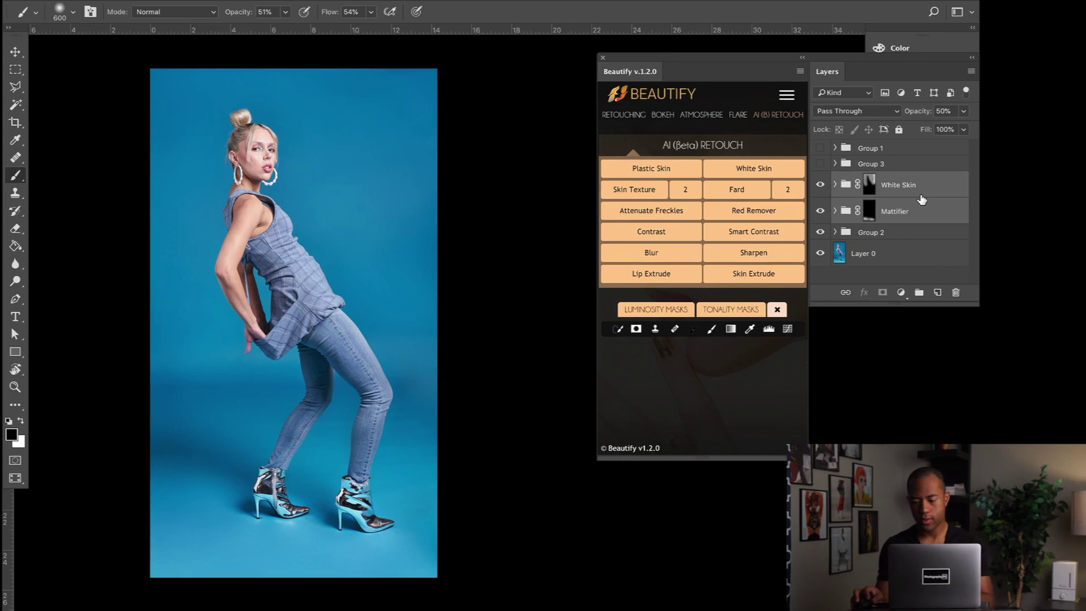
key("ctrl+g")
Toggle Group 4 on and off to compare, then expand it and select the Mattifier mask
left_click(821, 179)
left_click(820, 194)
left_click(820, 194)
left_click(820, 194)
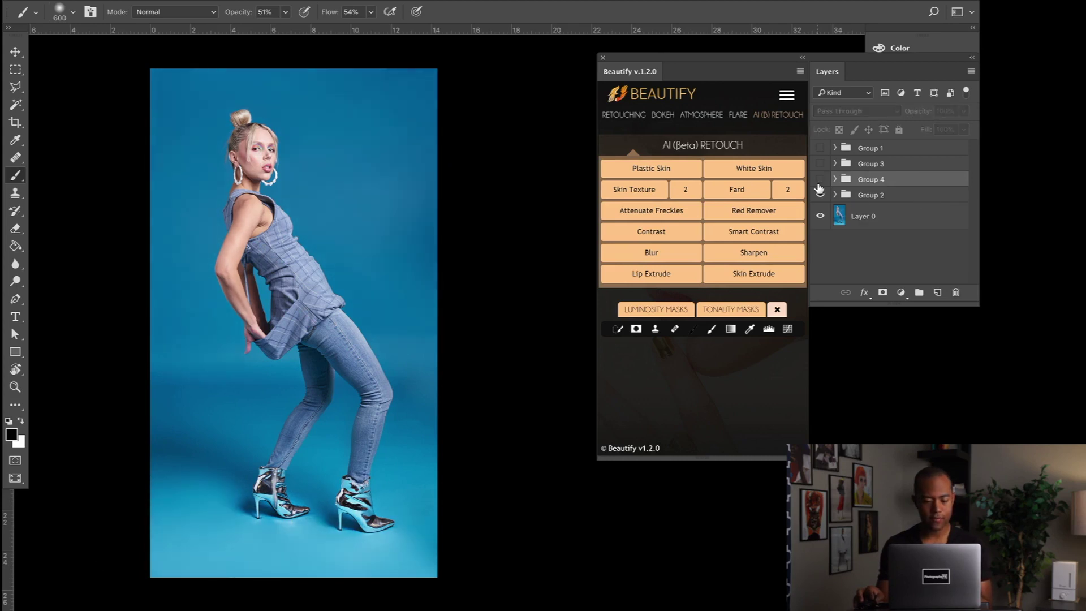
left_click(819, 183)
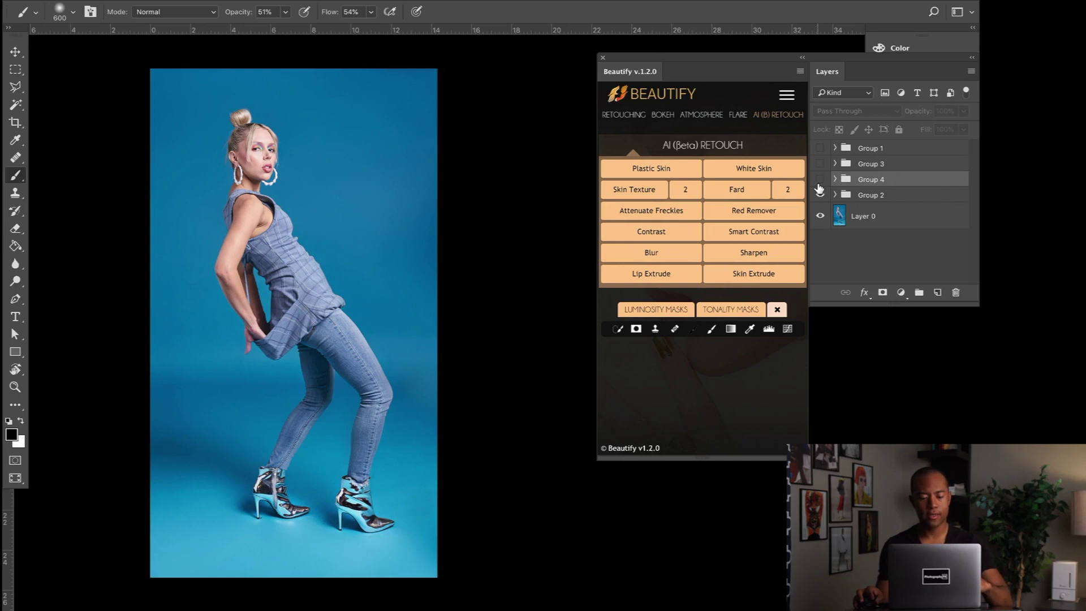
left_click(820, 180)
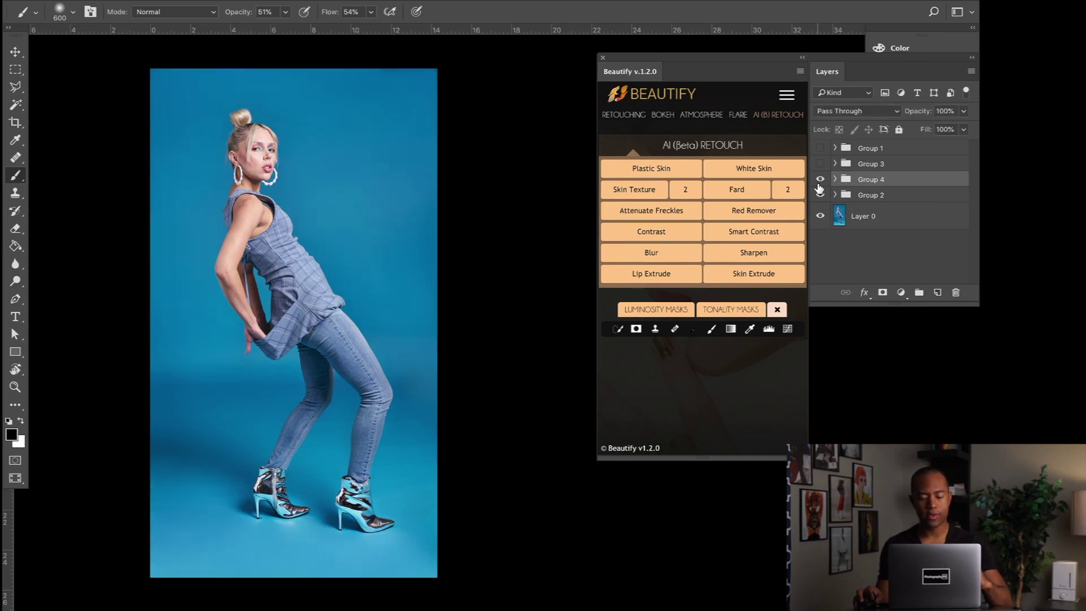
left_click(819, 180)
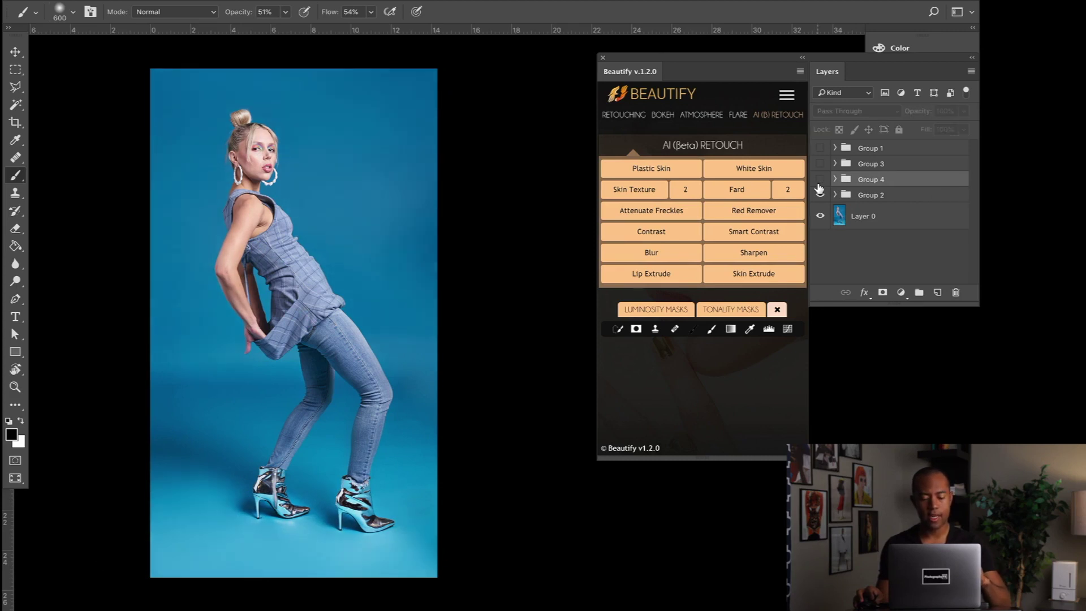
left_click(819, 180)
left_click(820, 180)
left_click(819, 180)
left_click(820, 180)
left_click(820, 180)
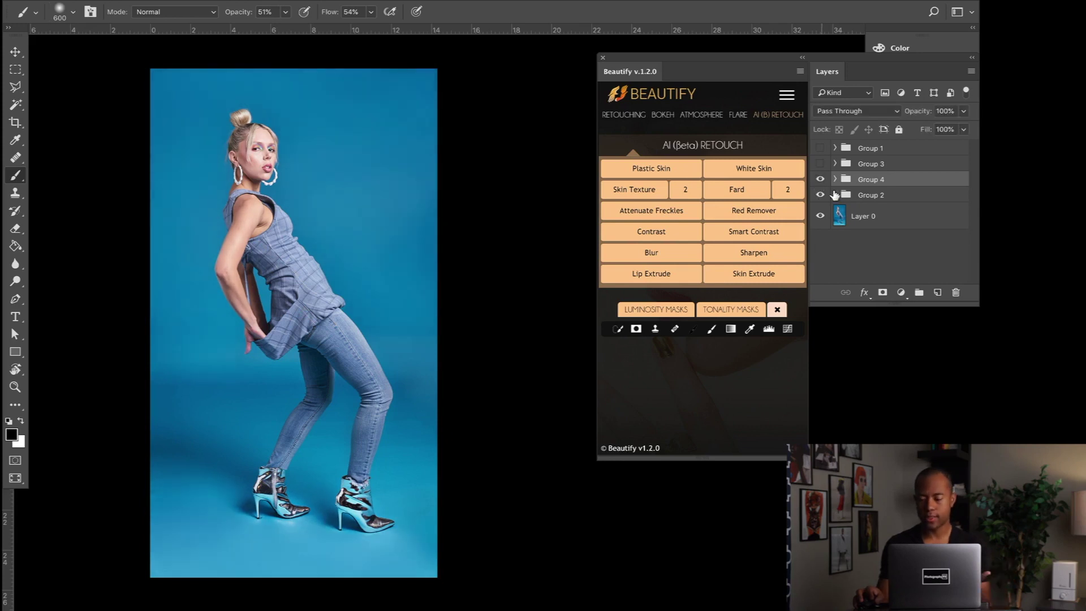
left_click(835, 179)
left_click(875, 228)
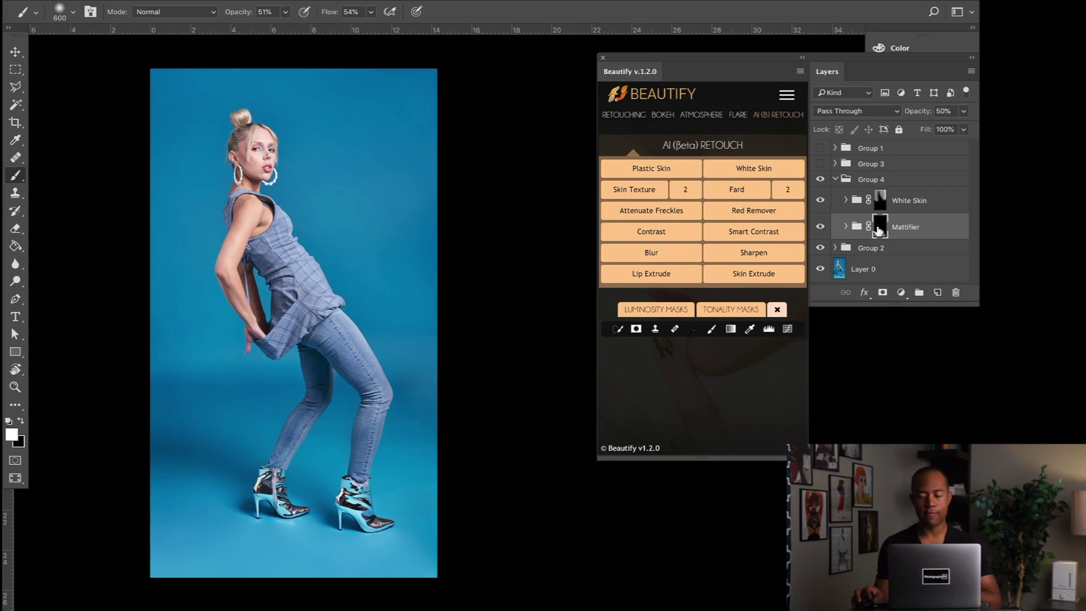
Swap colours, compare White Skin and Group 4 on and off, leaving White Skin hidden
key("x")
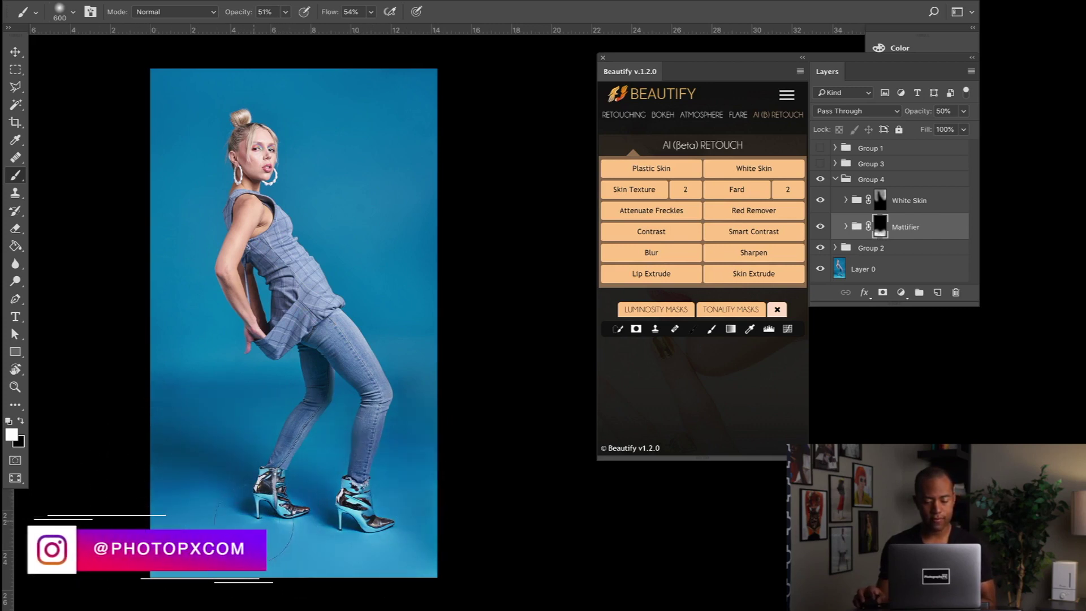
left_click(820, 199)
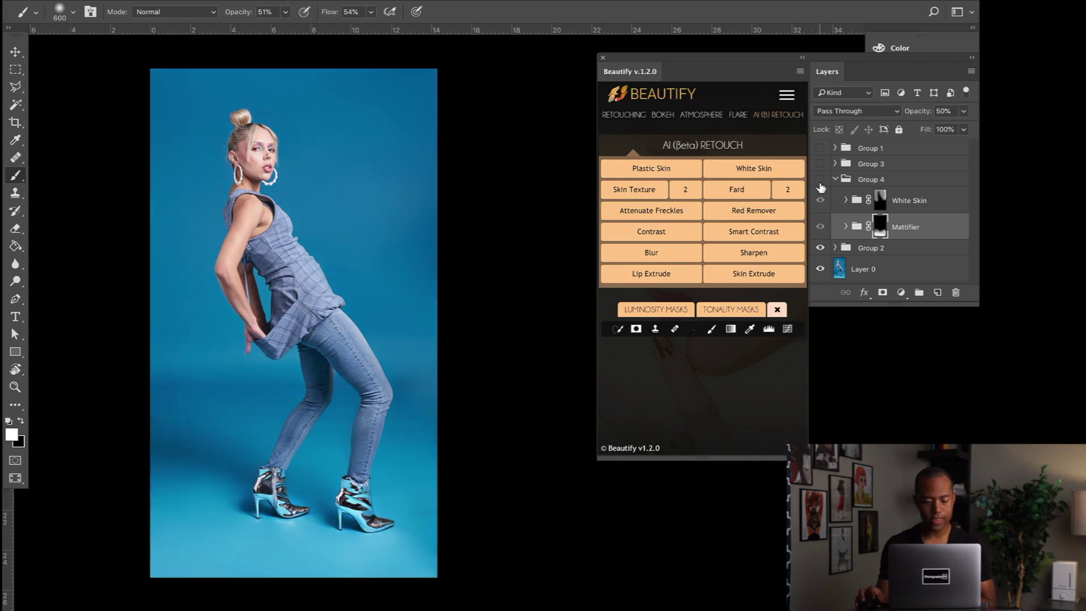
left_click(820, 200)
left_click(820, 180)
left_click(820, 180)
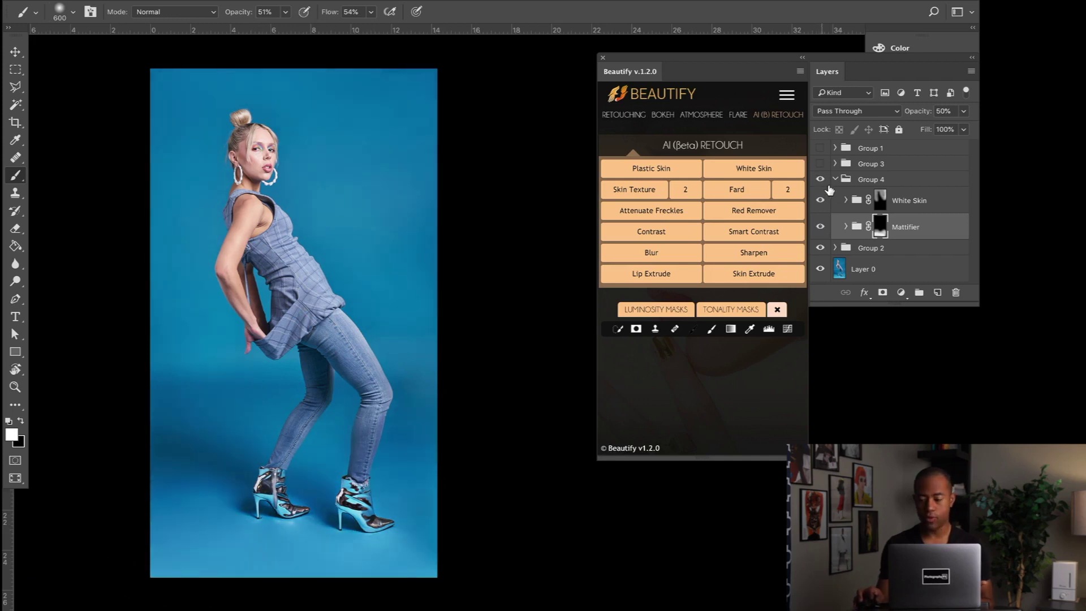
left_click(878, 200)
left_click(821, 201)
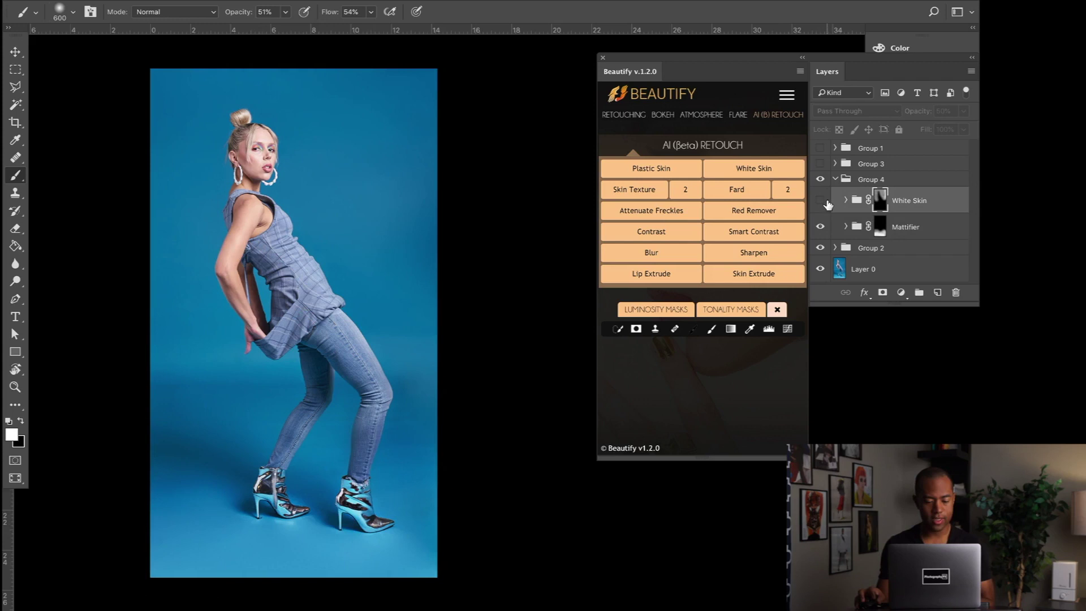
left_click(825, 201)
left_click(825, 201)
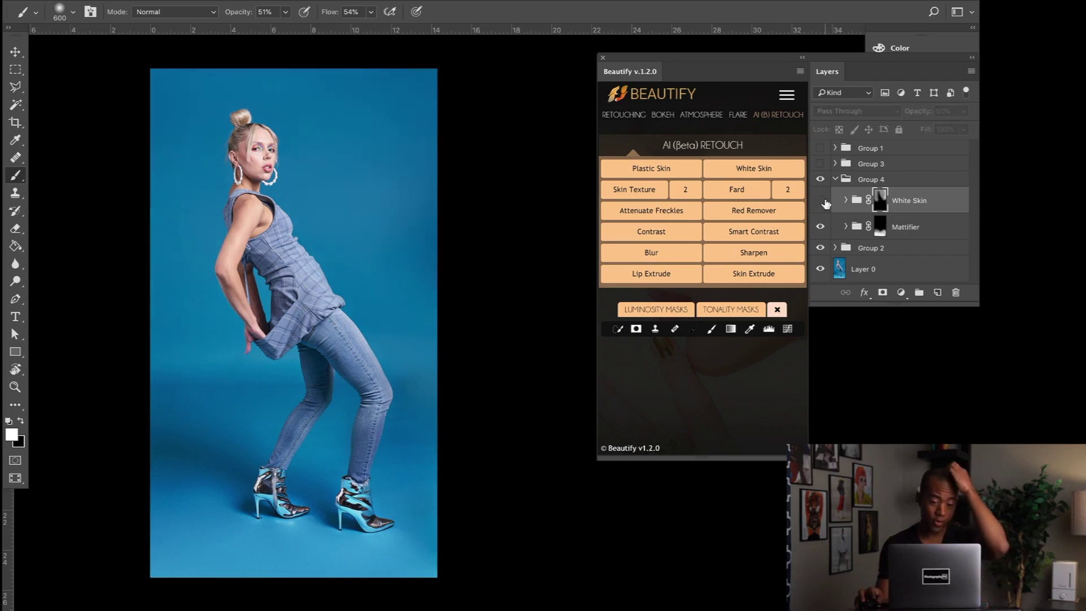
Paint the Mattifier mask over the upper-right backdrop and along the model's back
left_click(880, 226)
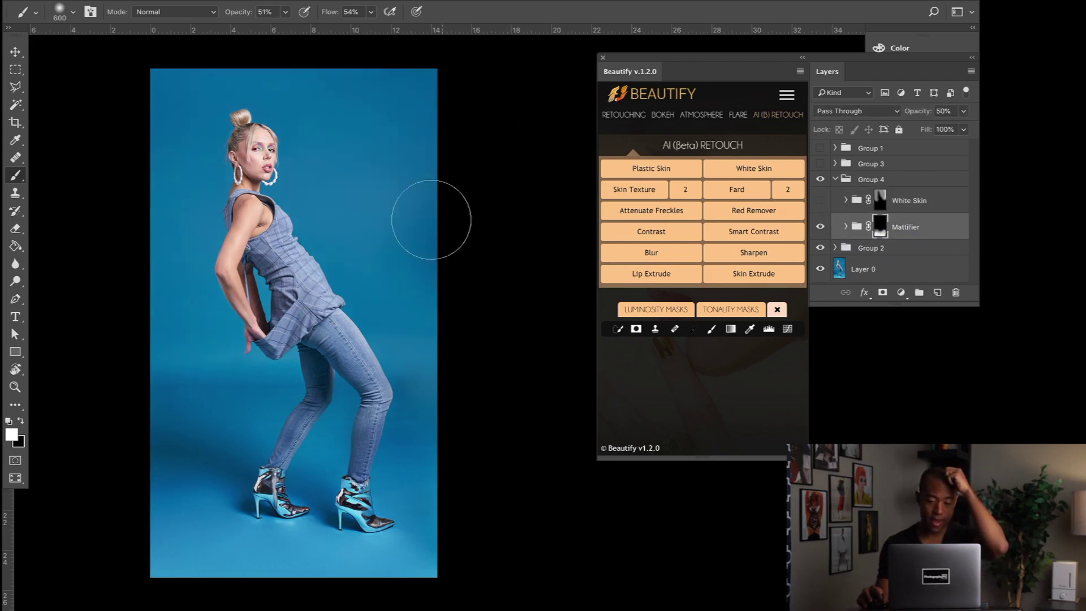
left_click_drag(430, 219, 332, 153)
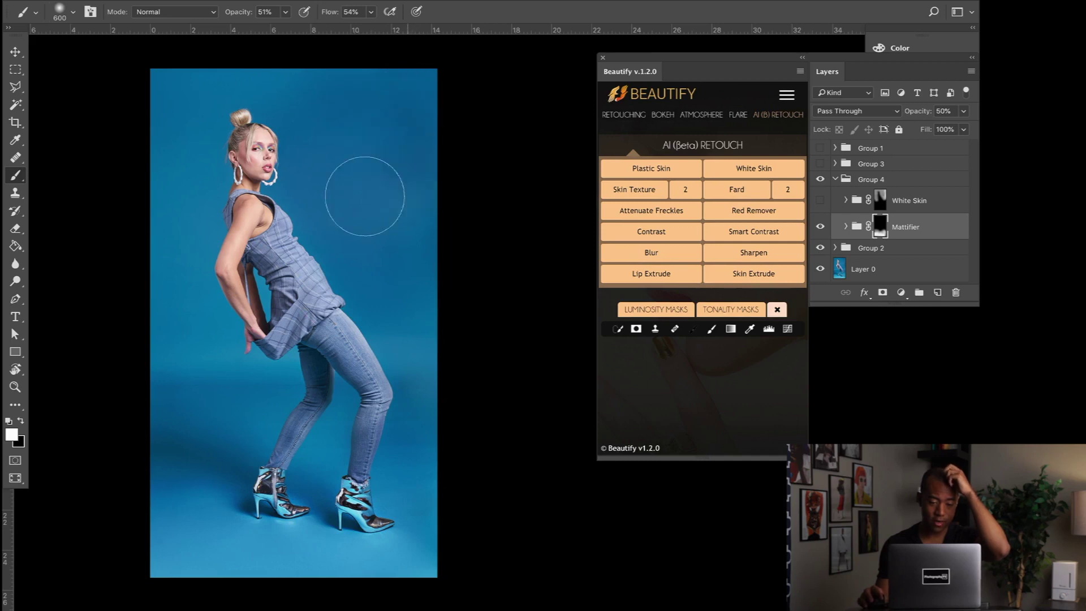
left_click_drag(228, 73, 182, 327)
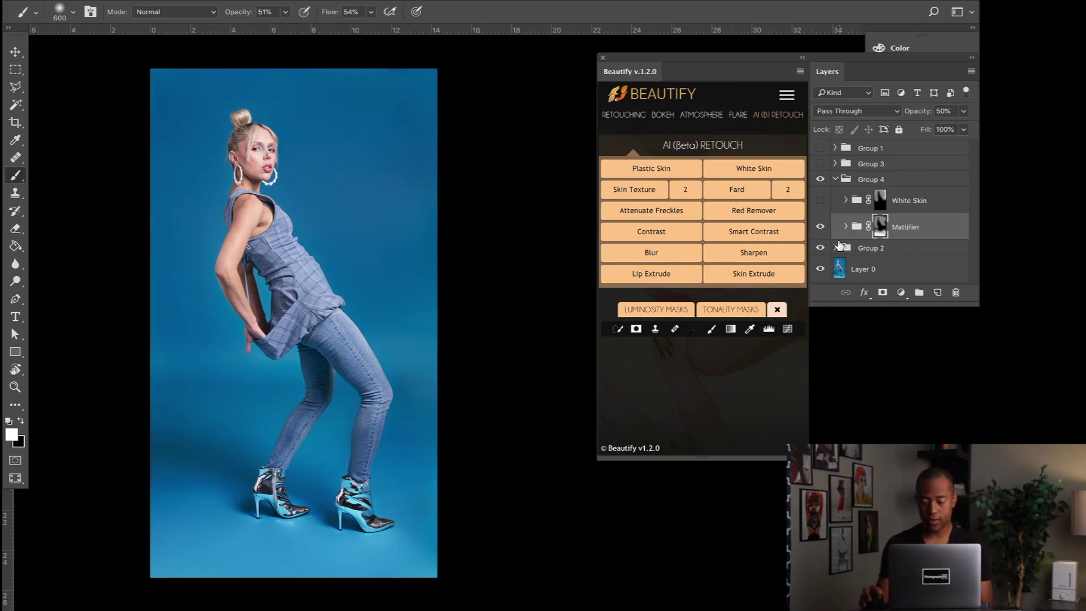
Toggle Mattifier off and on to compare the darkened backdrop
left_click(820, 226)
left_click(821, 226)
left_click(821, 227)
left_click(820, 226)
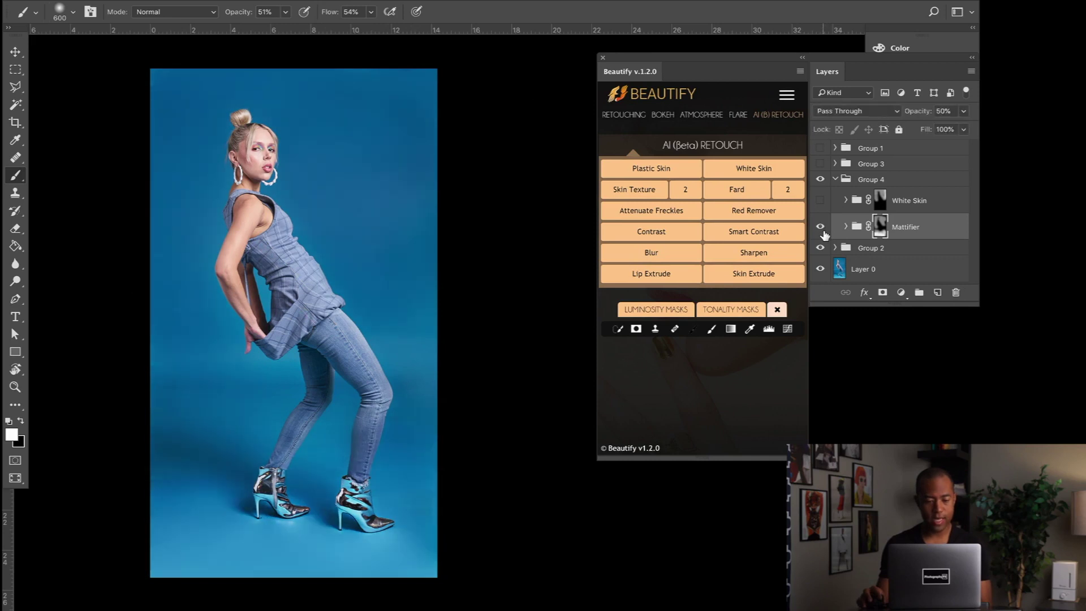
left_click(820, 226)
left_click(820, 226)
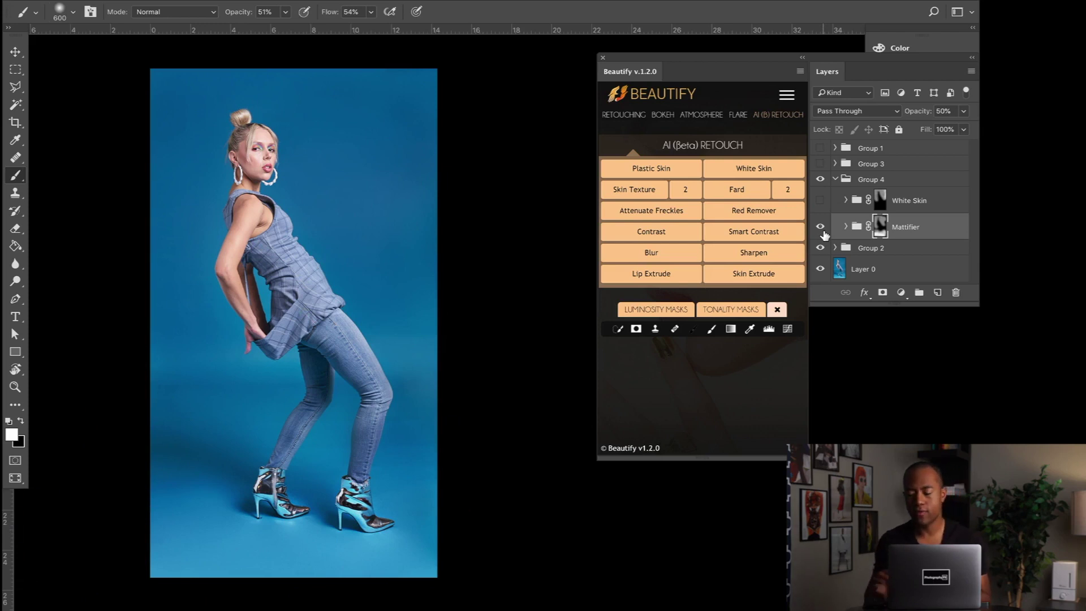
Collapse Group 4, restore black as foreground colour, and toggle Group 4 off and on
left_click(836, 179)
key("x")
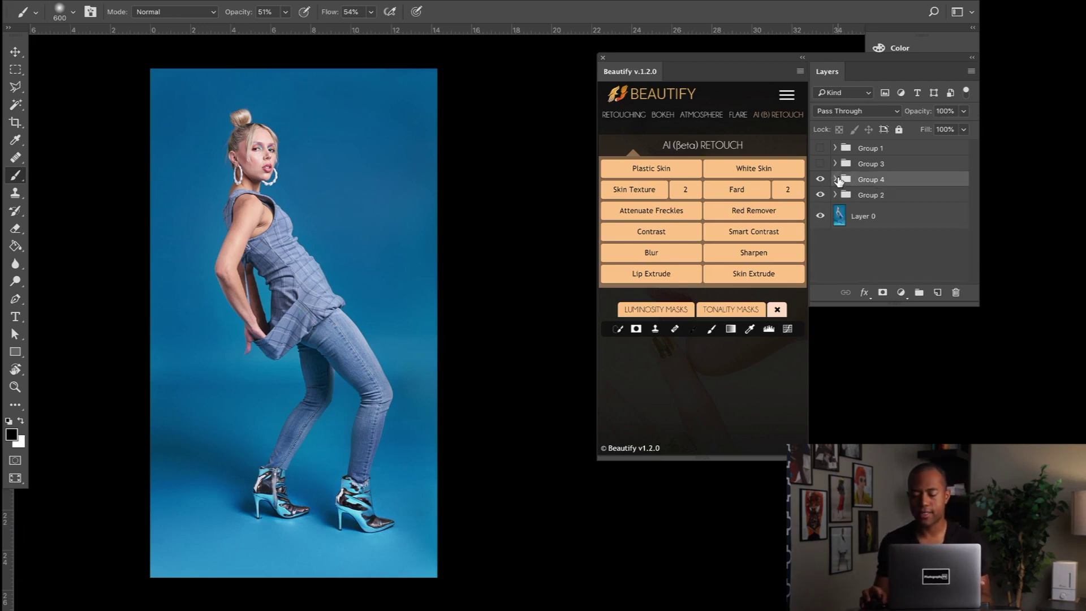
left_click(821, 179)
left_click(822, 180)
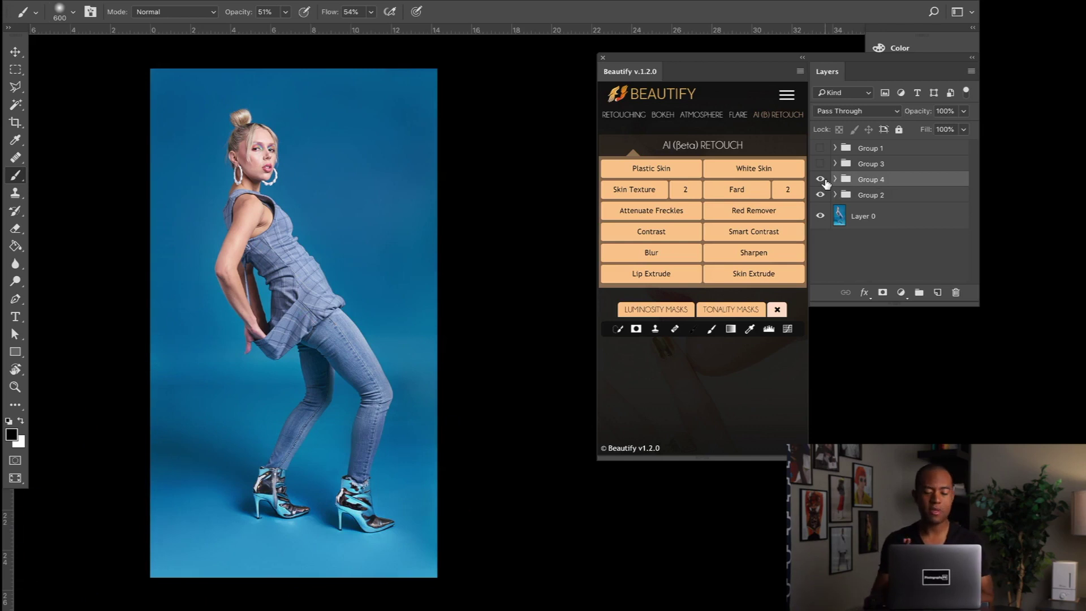